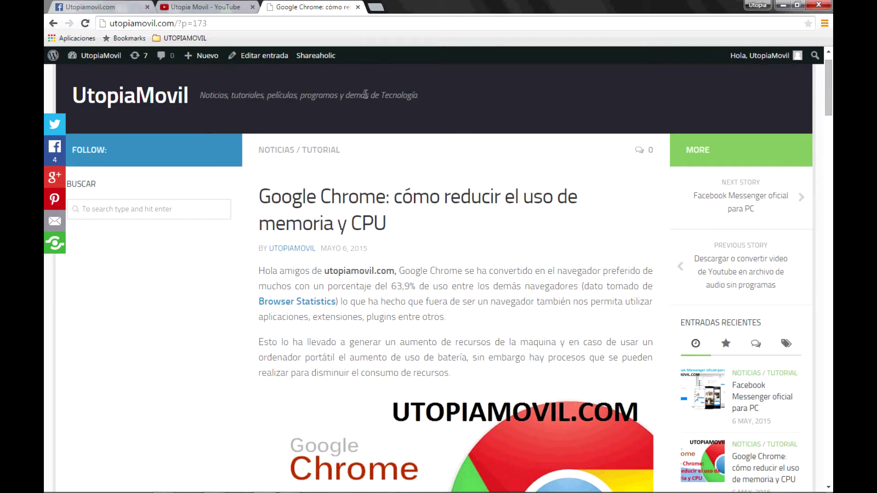
- Following the article's background-apps section, turn off "Permitir que Google Chrome se ejecute en segundo plano" for the Chrome icon in the system tray
scroll(374, 134, down, 10)
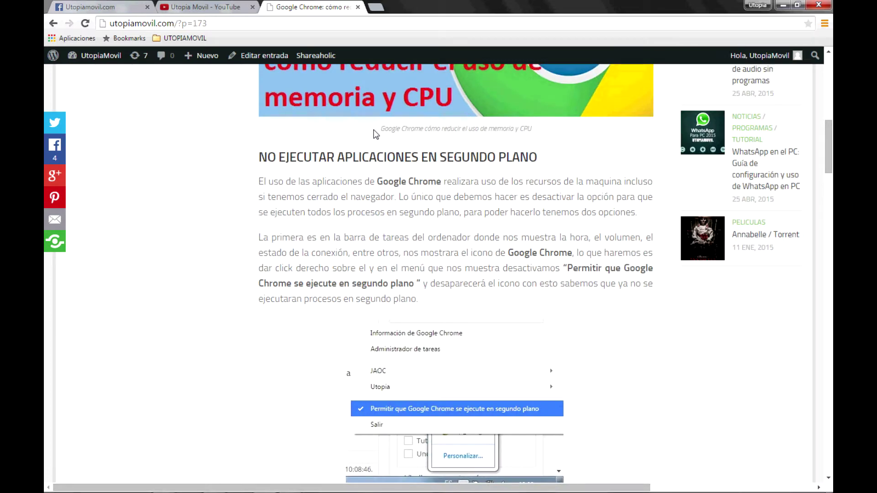
scroll(383, 139, down, 1)
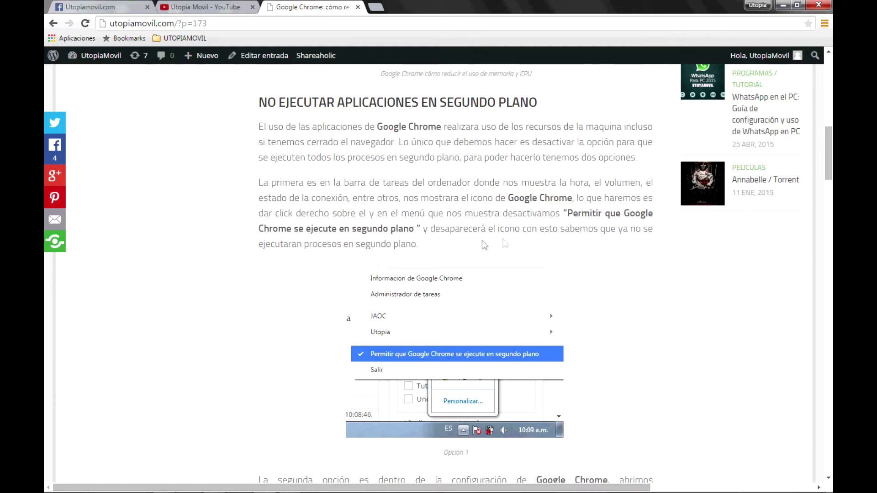
scroll(482, 245, down, 1)
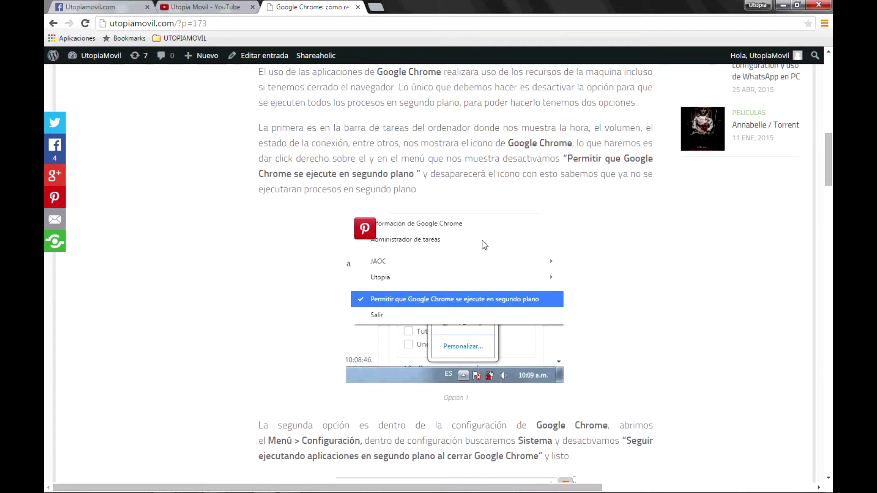
scroll(668, 391, down, 1)
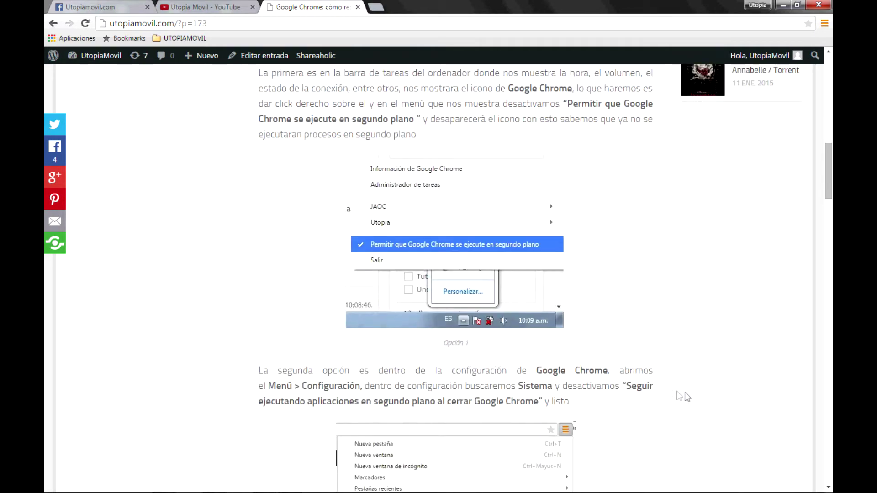
scroll(684, 396, down, 1)
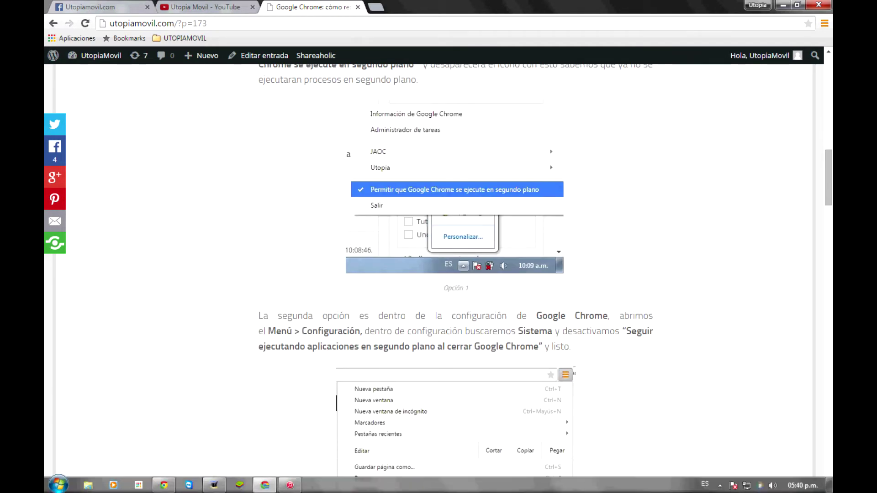
click(720, 486)
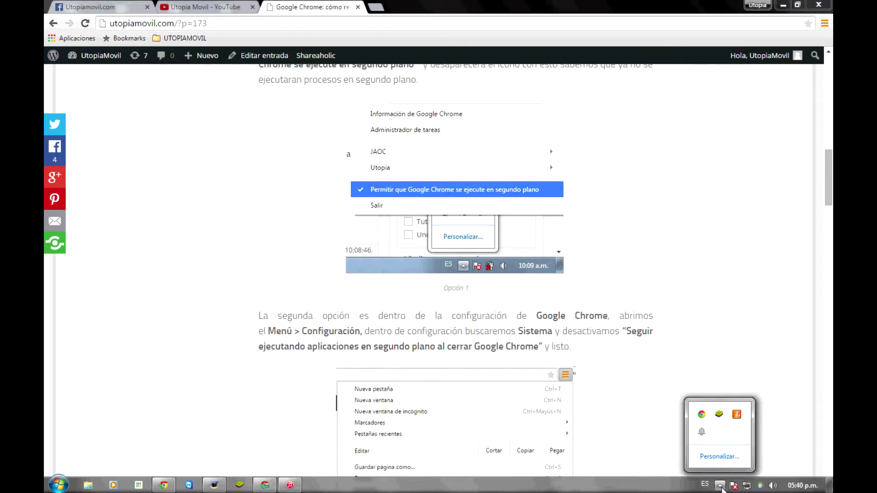
right_click(702, 420)
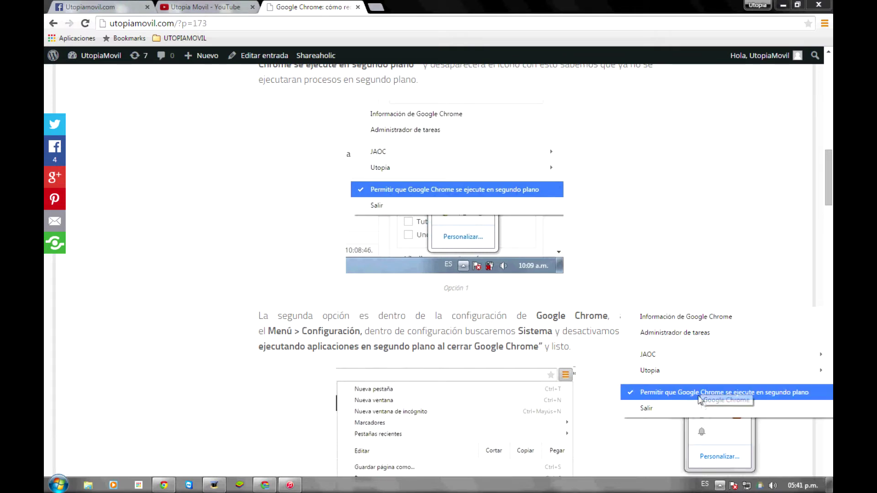
click(671, 393)
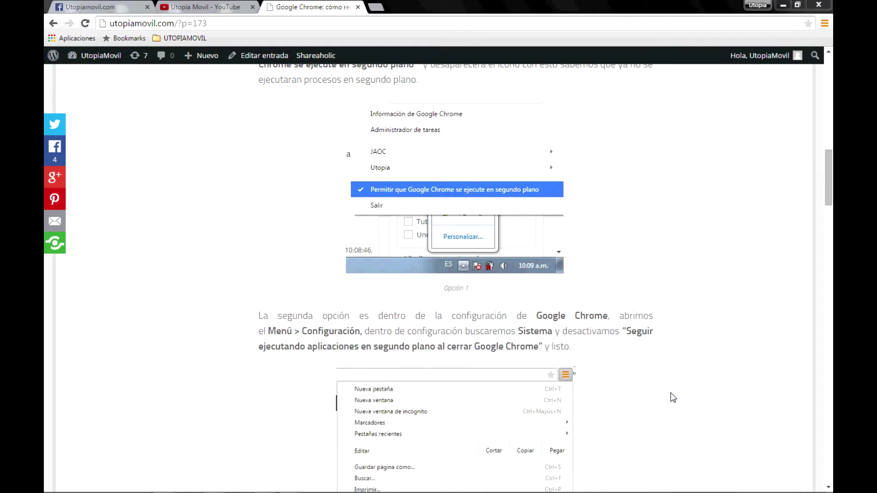
- Show Chrome's advanced settings and check the Sistema option "Seguir ejecutando aplicaciones en segundo plano al cerrar Google Chrome"
mouse_move(828, 184)
mouse_down()
mouse_move(827, 224)
mouse_move(828, 180)
mouse_move(832, 197)
mouse_up()
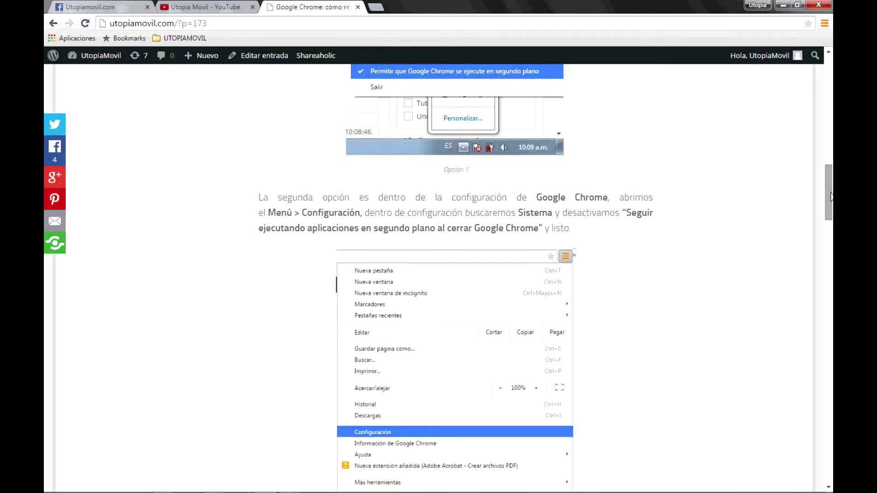
click(824, 24)
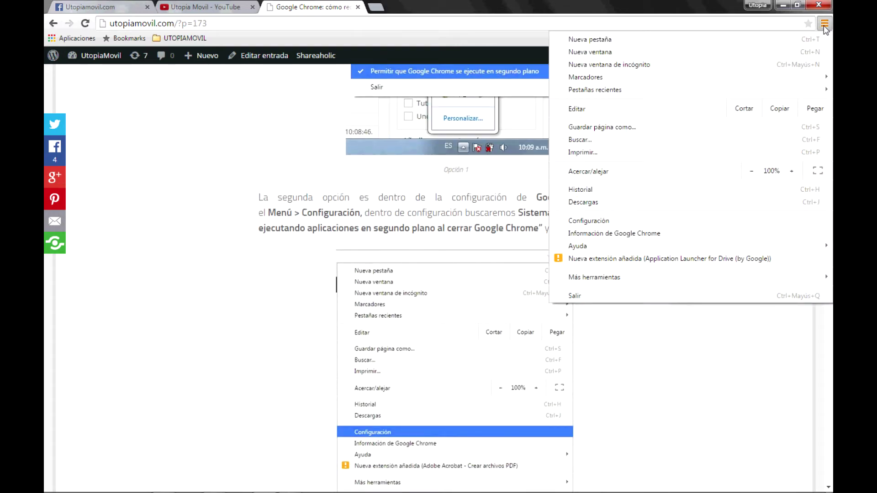
click(602, 223)
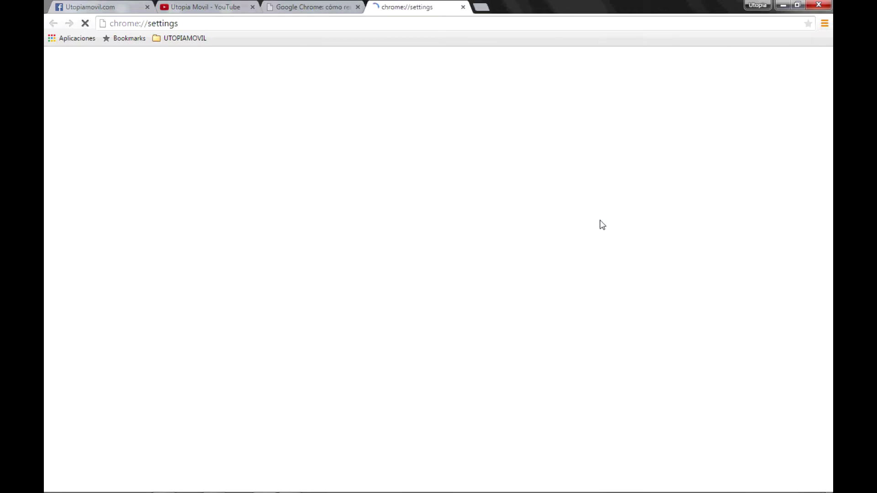
scroll(529, 329, down, 2)
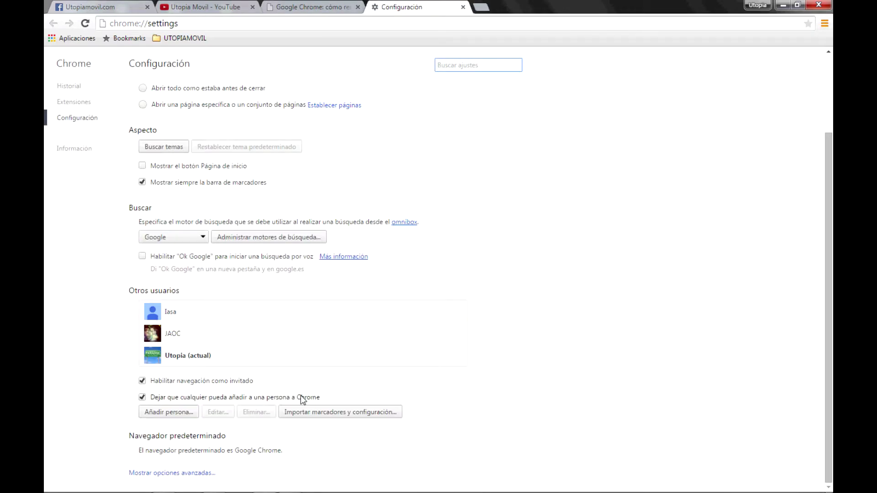
click(183, 474)
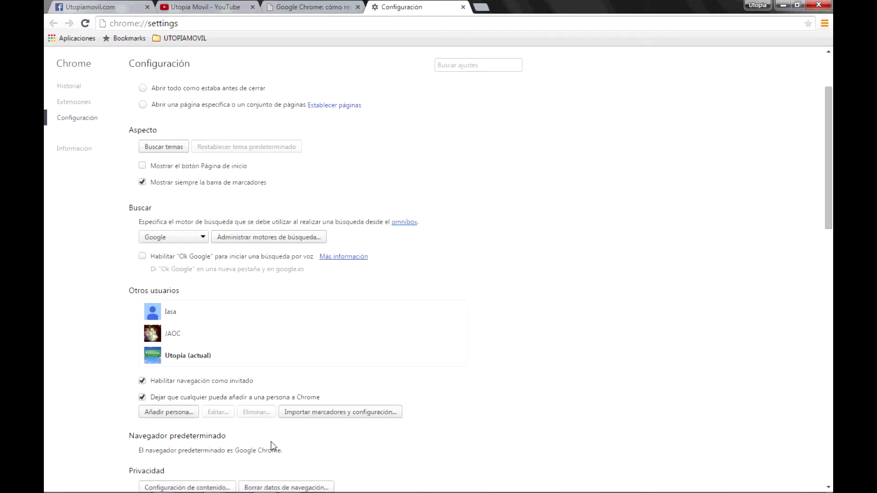
scroll(270, 442, down, 10)
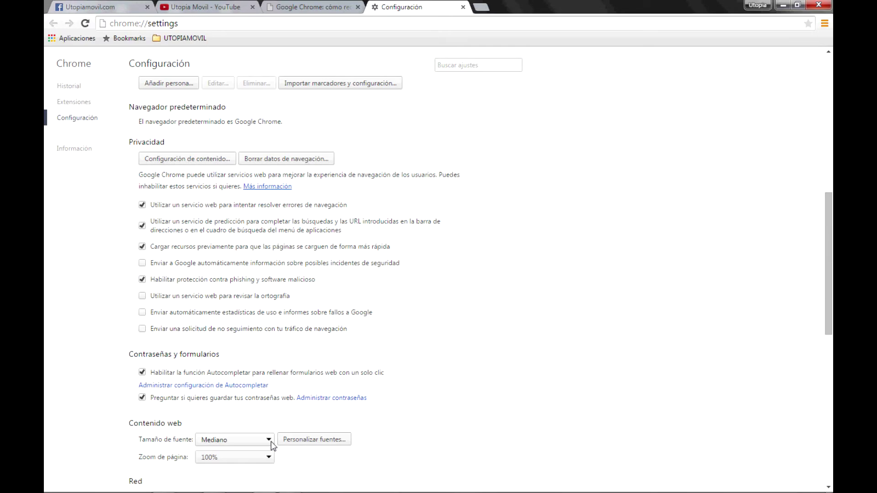
scroll(271, 441, down, 3)
scroll(271, 442, down, 3)
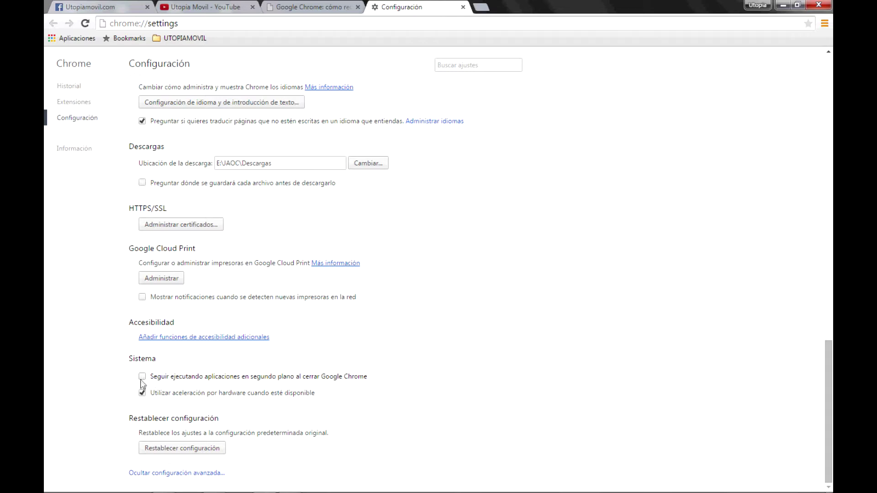
- Read the article's "Eliminar extensiones" section and review the installed extensions on Chrome's Extensiones page
click(322, 7)
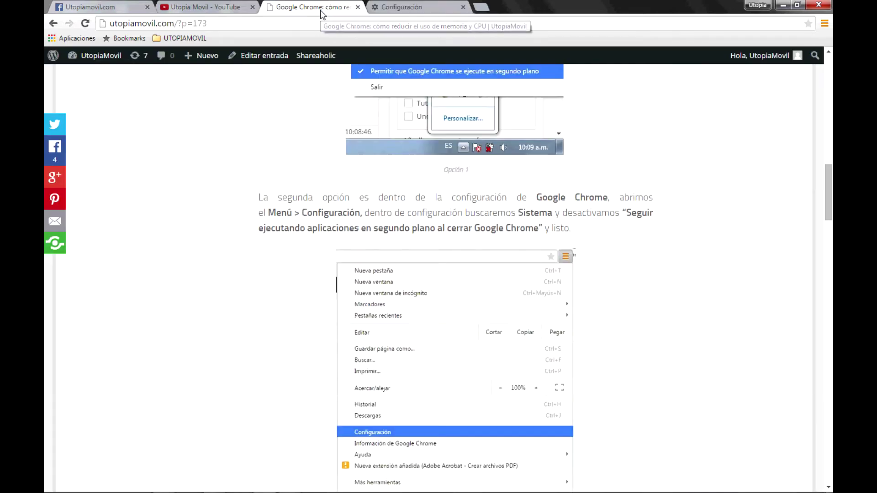
scroll(293, 330, down, 6)
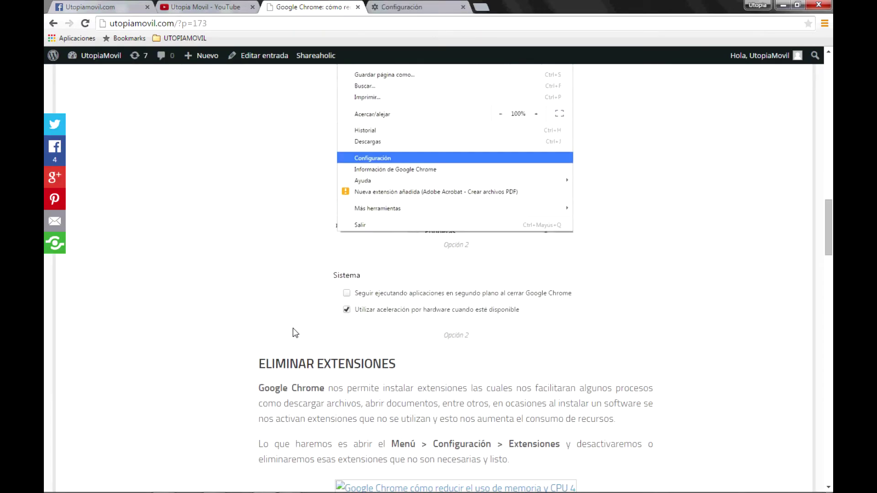
scroll(293, 329, down, 2)
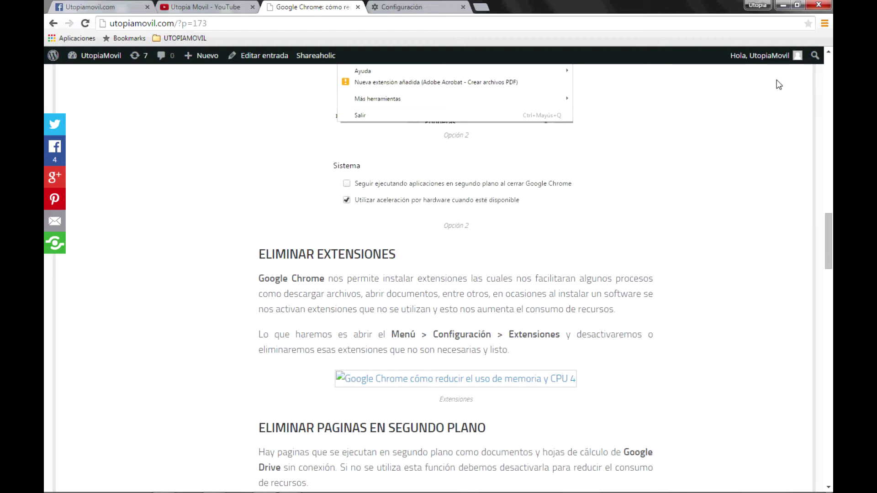
click(825, 26)
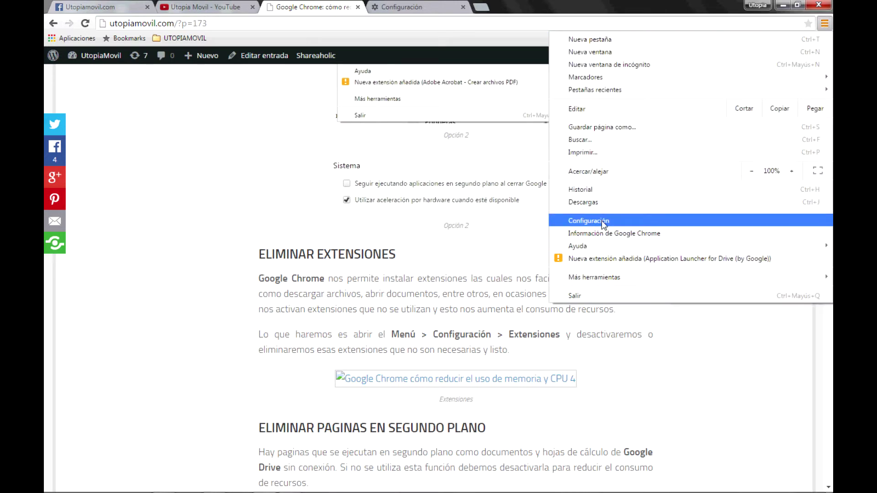
click(602, 222)
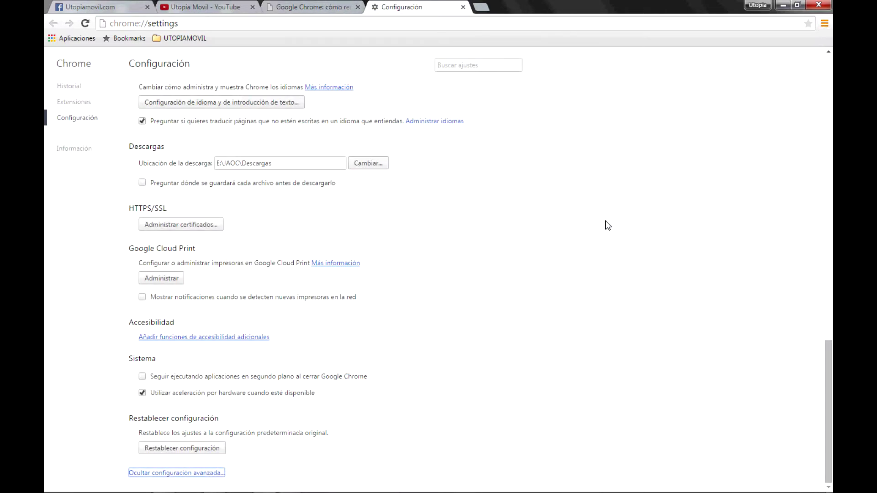
click(72, 105)
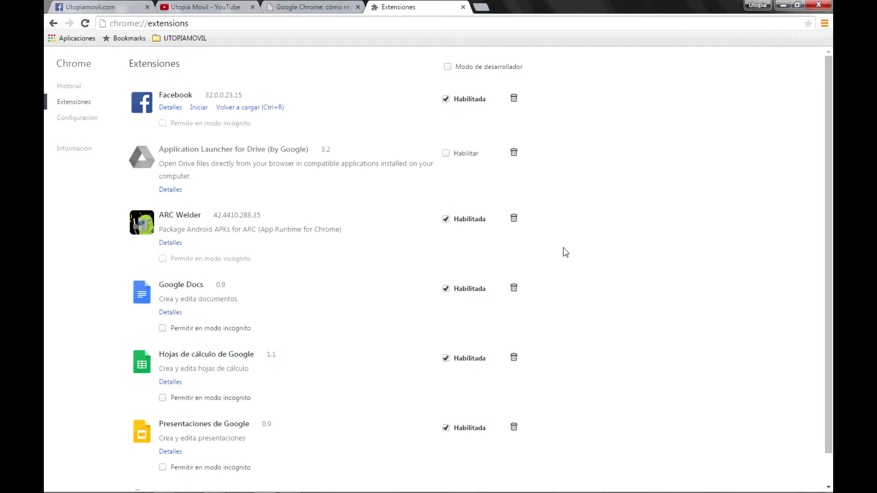
scroll(562, 251, down, 1)
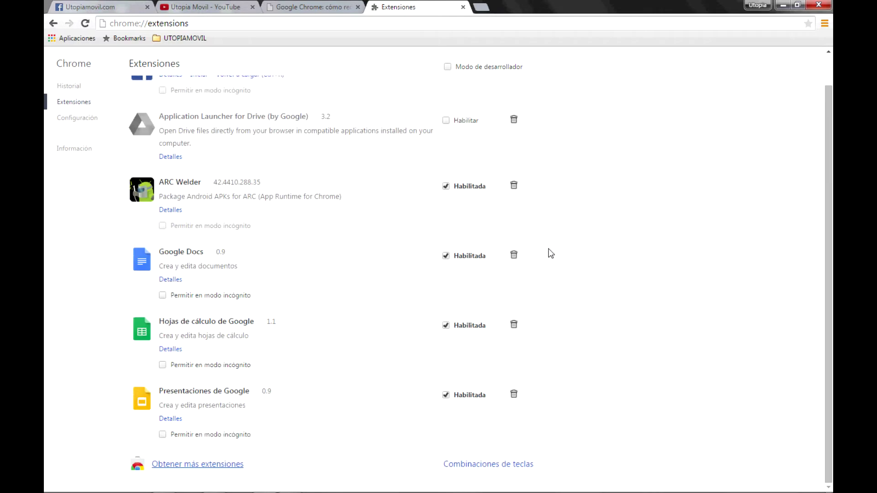
- Read the article's "Eliminar paginas en segundo plano" section and load drive.google.com in a new tab
click(333, 7)
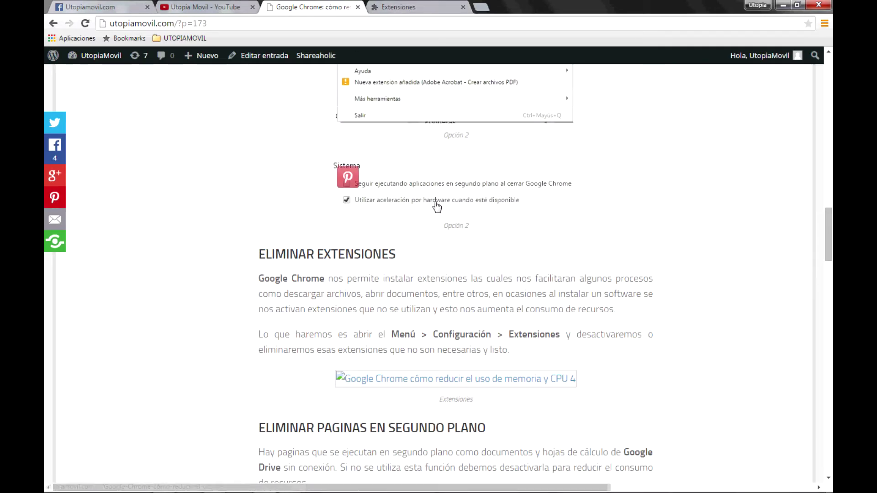
scroll(439, 210, down, 5)
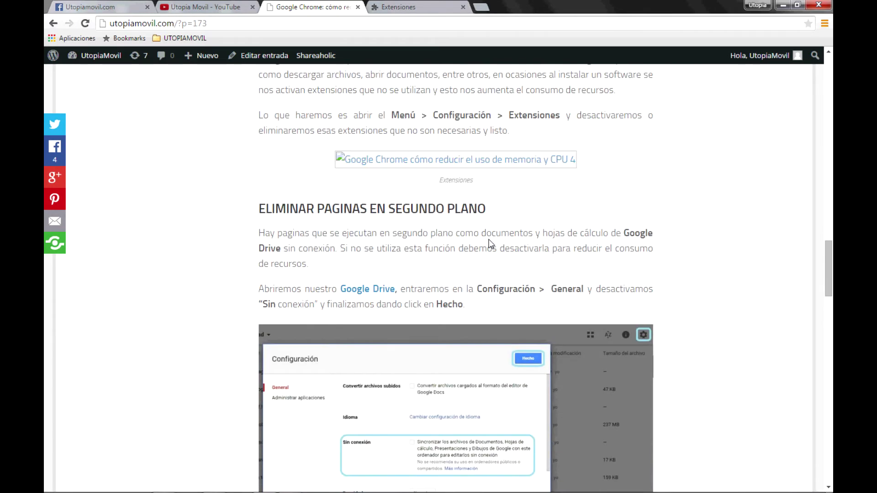
scroll(488, 243, down, 1)
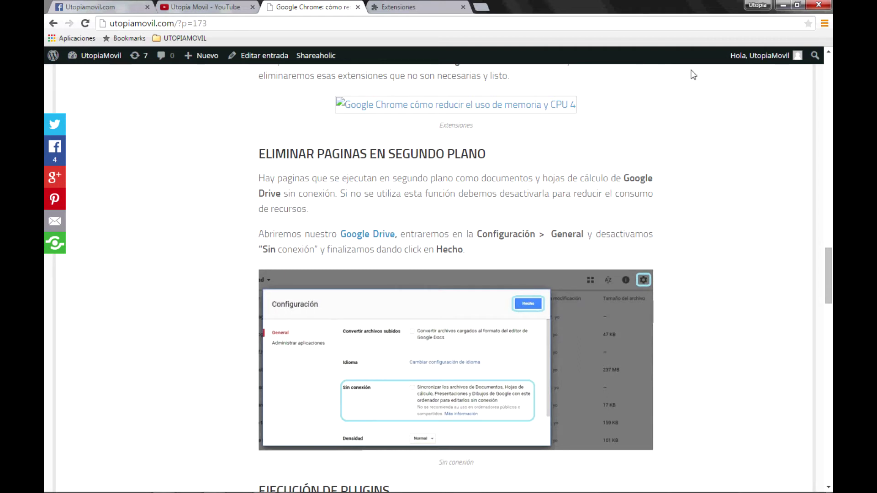
right_click(376, 236)
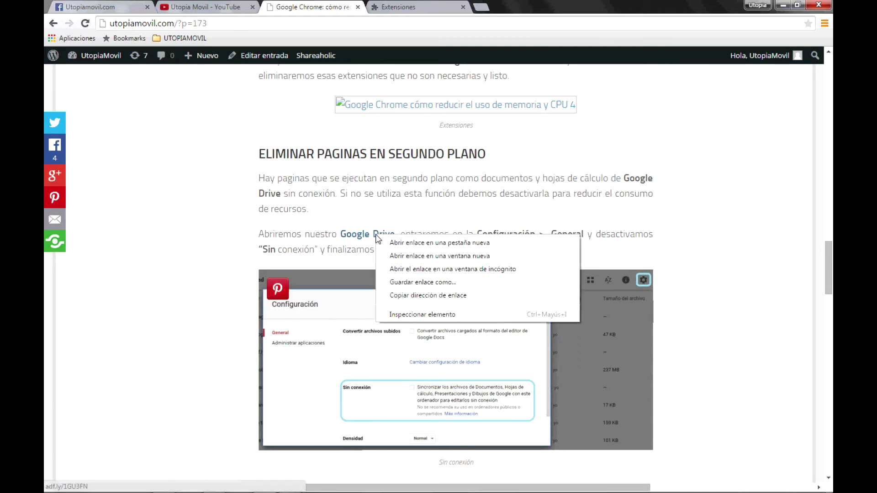
click(482, 8)
text(drive.google.com)
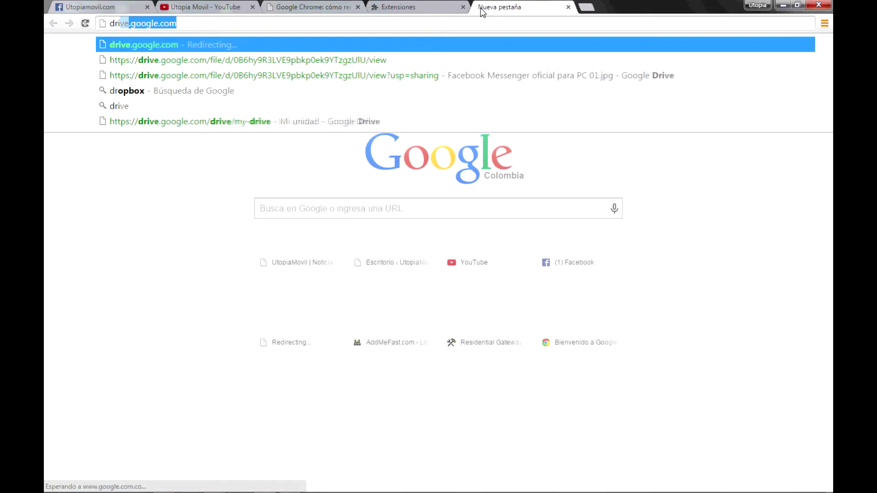
key(Return)
- Close the Extensiones tab and switch to the Google Drive tab
click(407, 7)
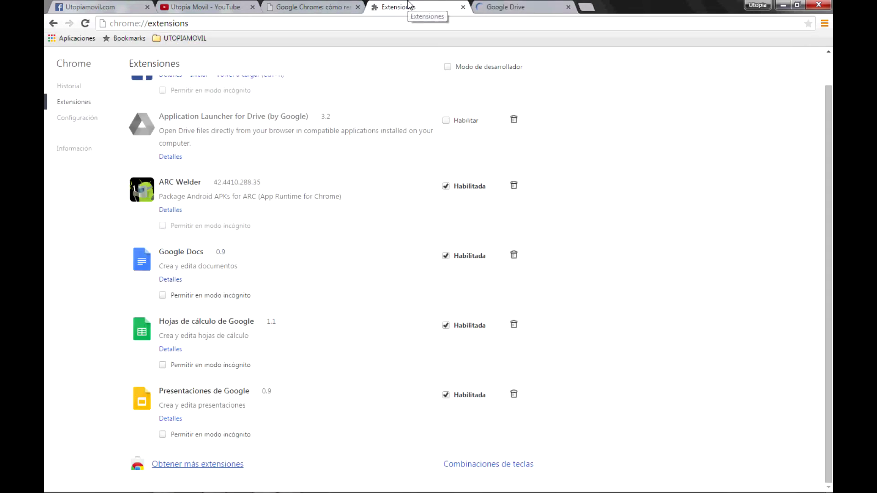
click(315, 6)
click(463, 7)
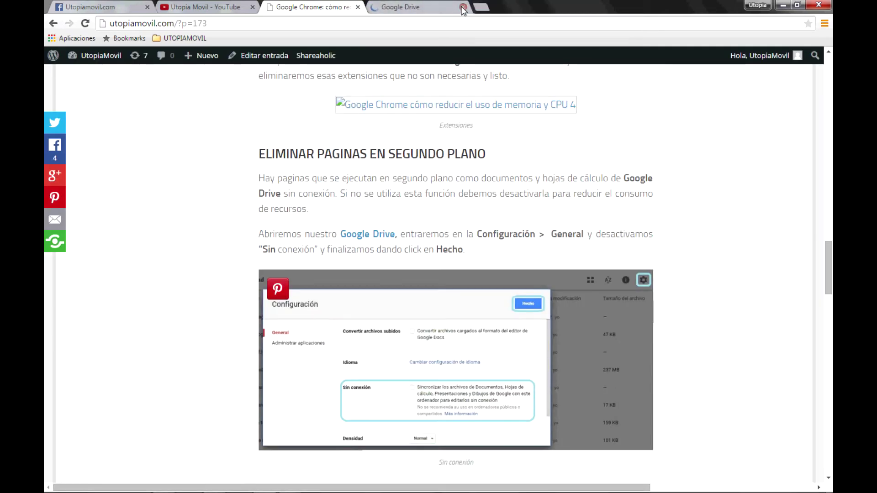
click(405, 9)
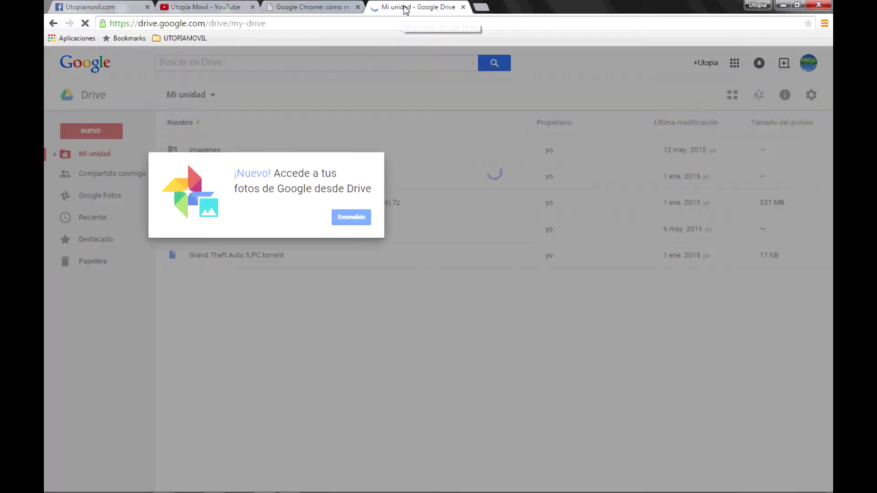
- Dismiss the Google Photos notice and turn off the "Sin conexión" file synchronization in Drive's general settings
click(349, 216)
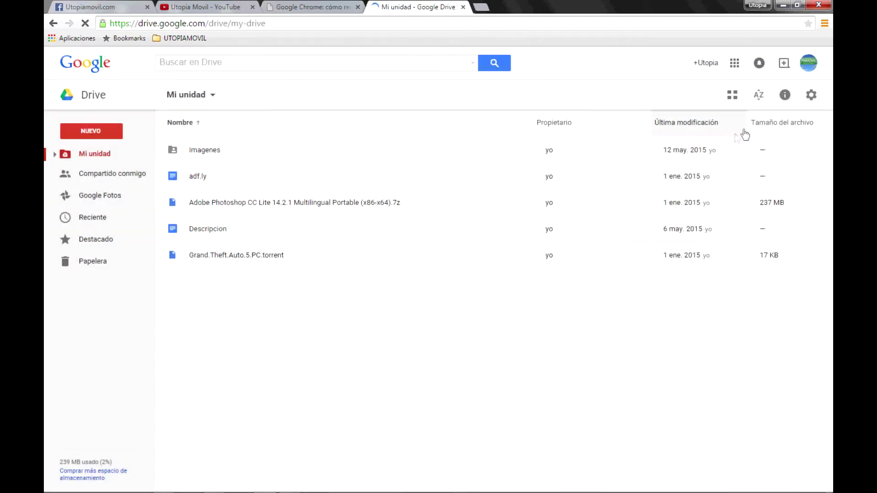
click(811, 96)
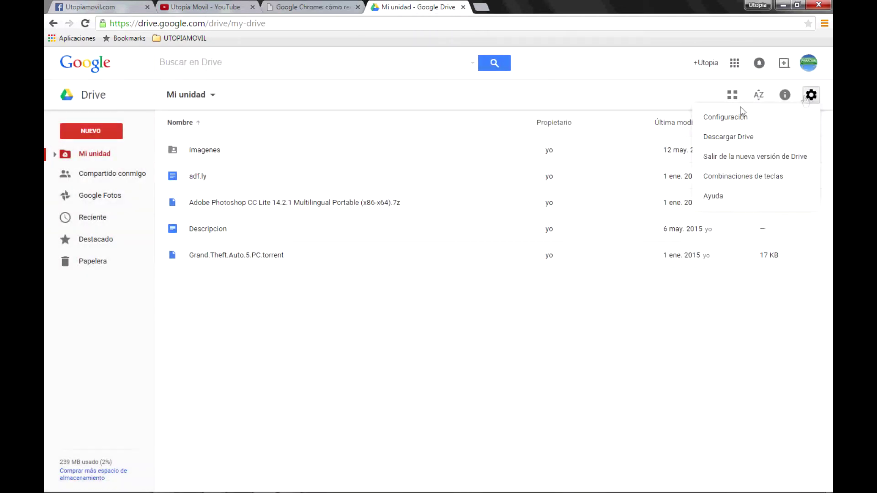
click(730, 123)
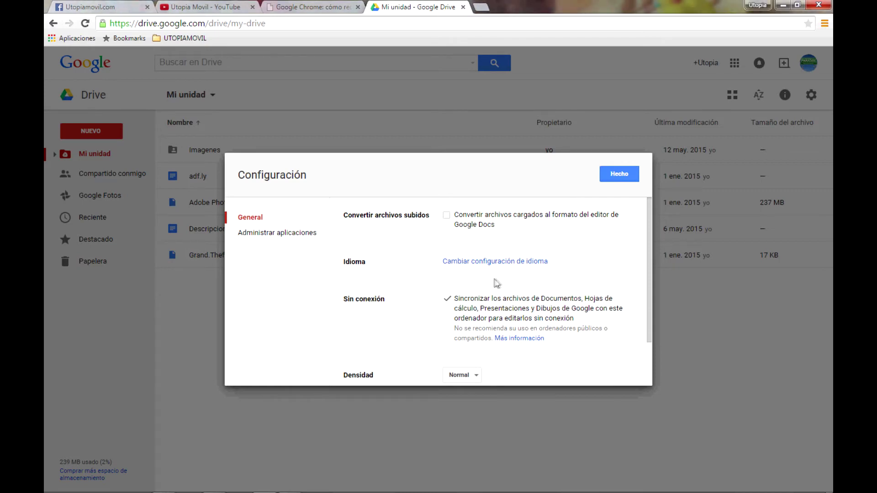
click(446, 299)
- Read the article's "Ejecución de plugins" section and open Chrome's content settings from the Privacidad options
click(312, 7)
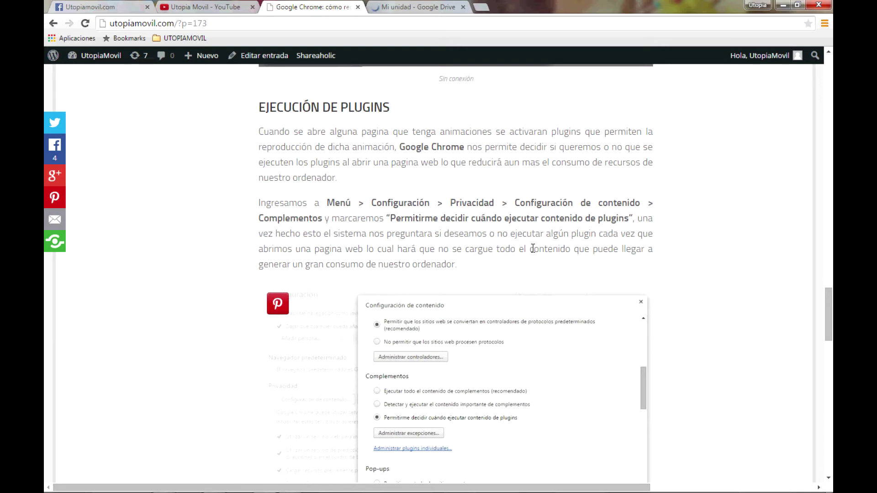
click(825, 24)
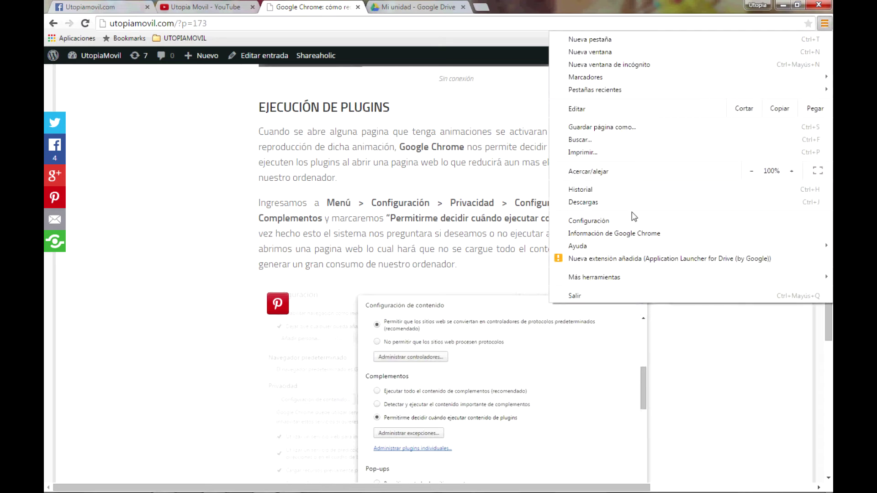
click(606, 222)
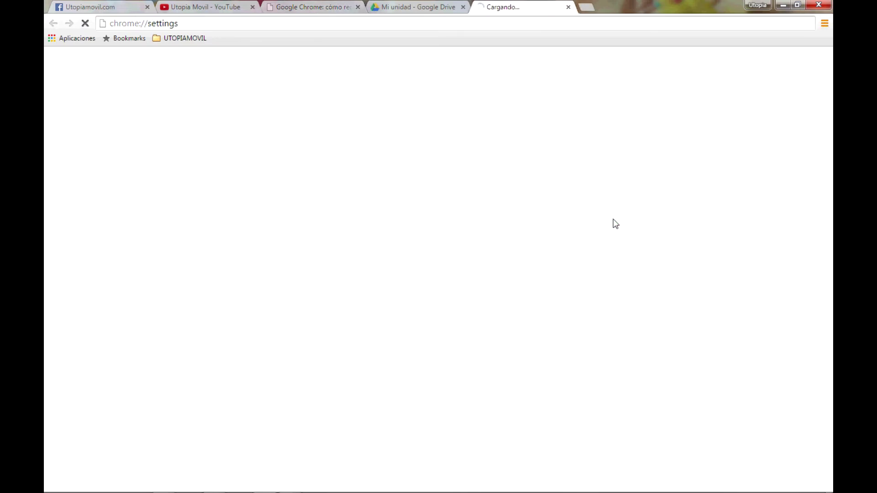
scroll(315, 315, down, 1)
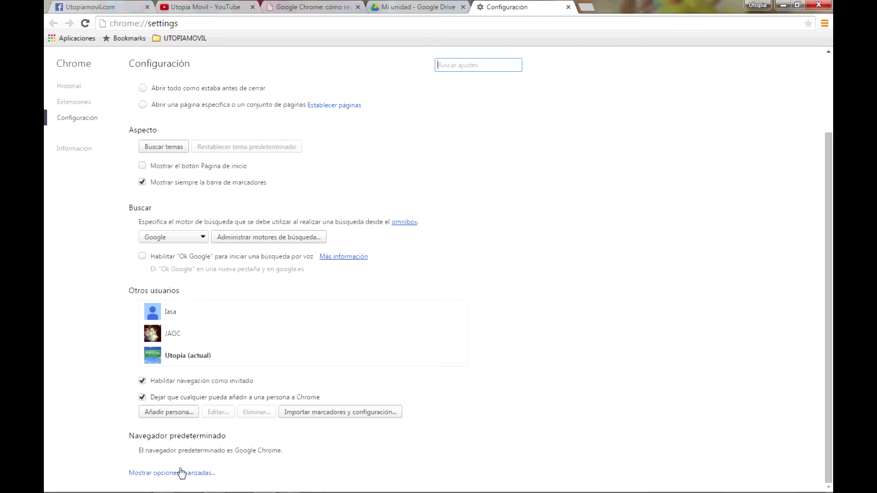
scroll(217, 471, down, 3)
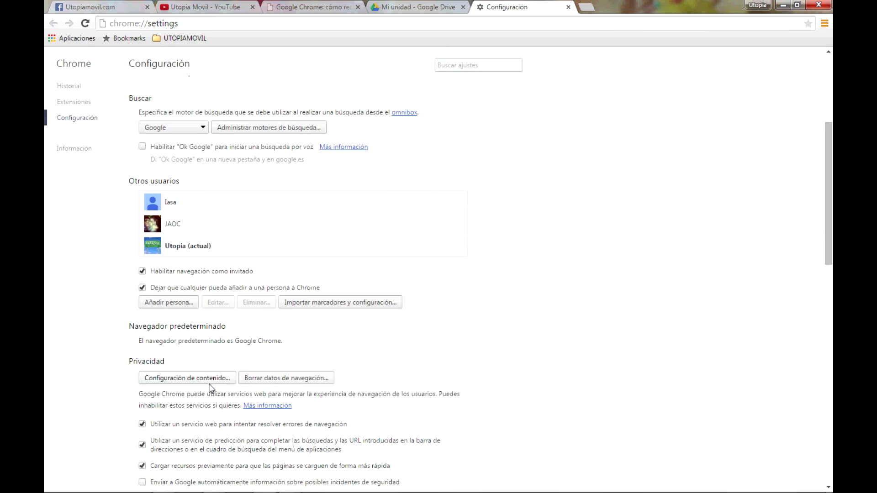
scroll(211, 388, down, 2)
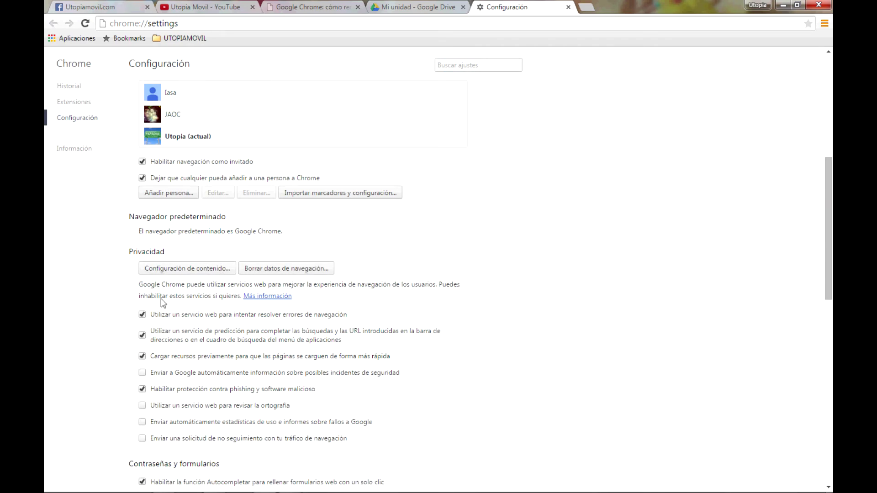
click(160, 272)
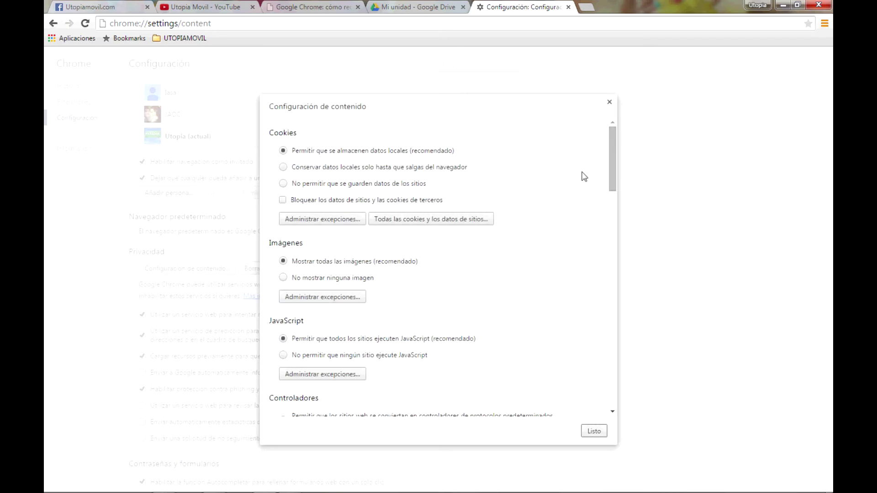
- Set Complementos to "Permitirme decidir cuándo ejecutar contenido de plugins" and close the content settings
drag(611, 159, 600, 206)
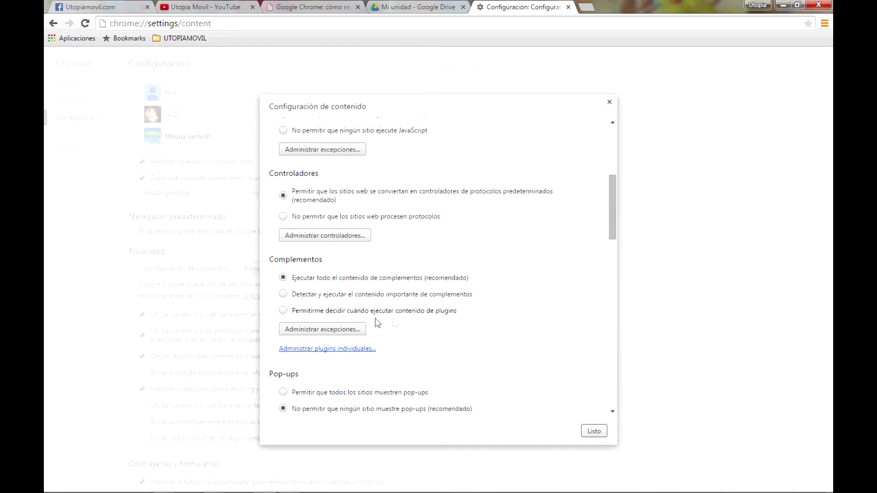
click(418, 311)
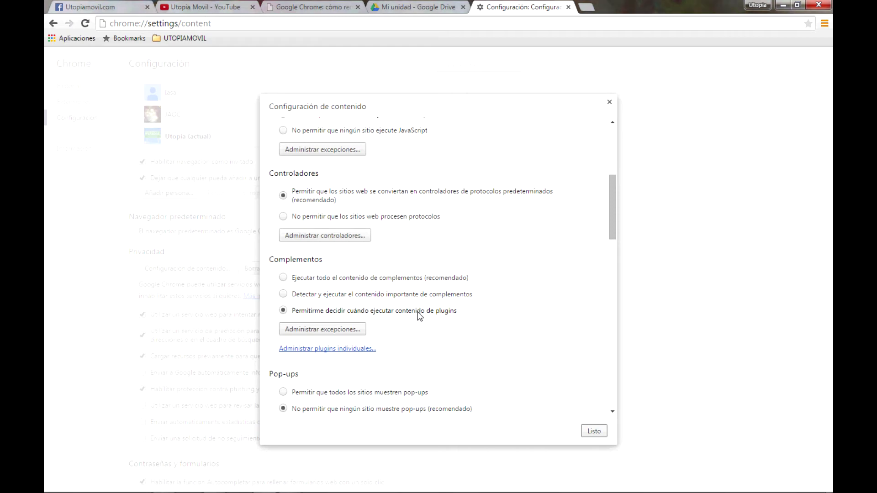
click(593, 433)
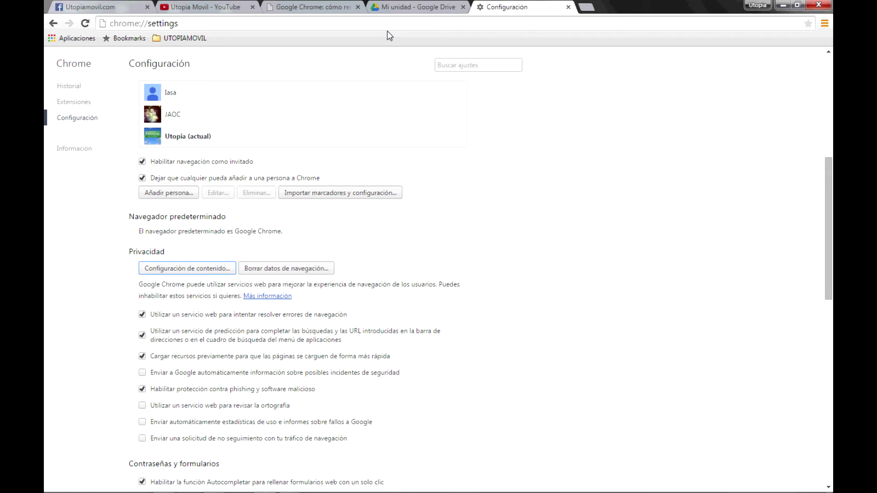
- Return to the article and read its "Pestañas abiertas" section on the resources used by open tabs
click(330, 6)
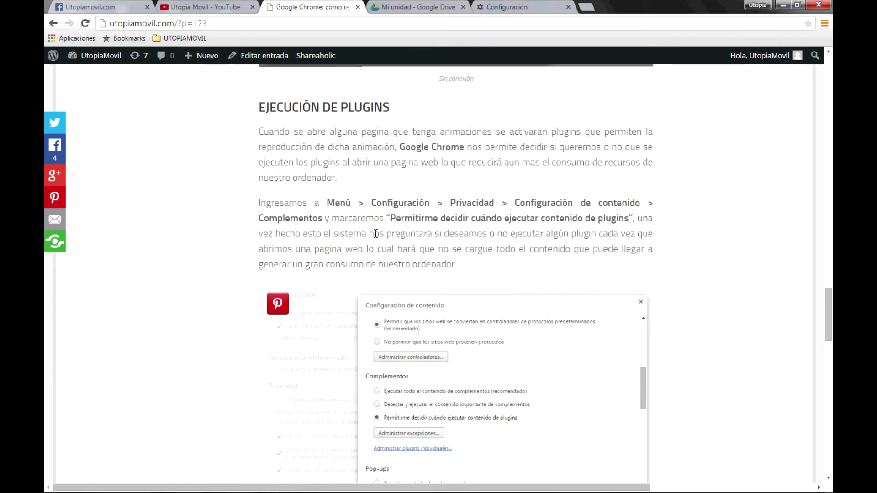
scroll(376, 233, down, 3)
scroll(377, 238, up, 2)
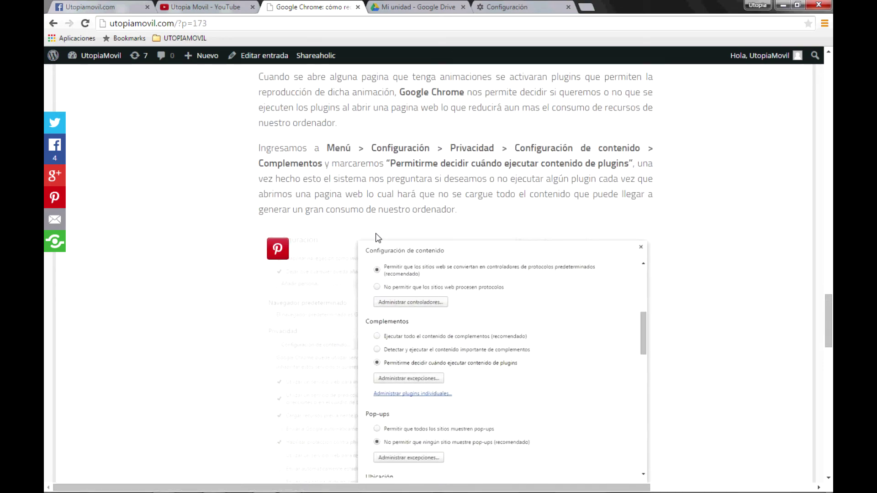
scroll(376, 238, up, 1)
scroll(376, 237, down, 4)
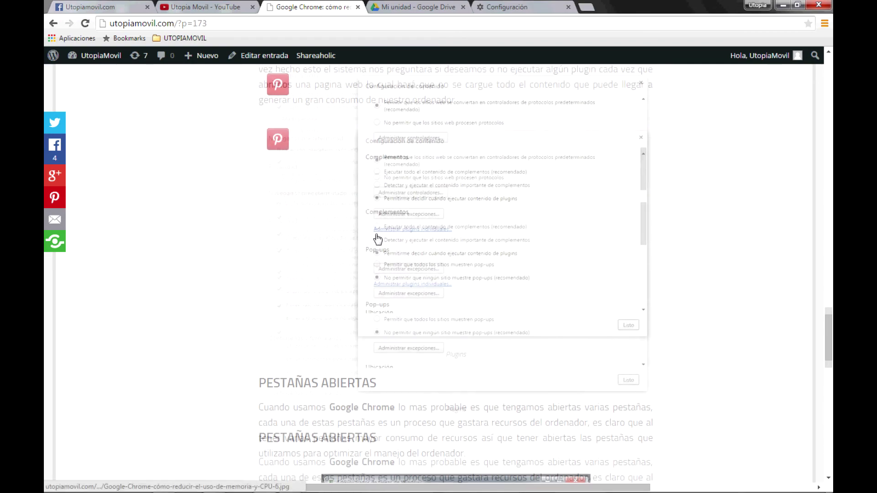
scroll(377, 238, down, 5)
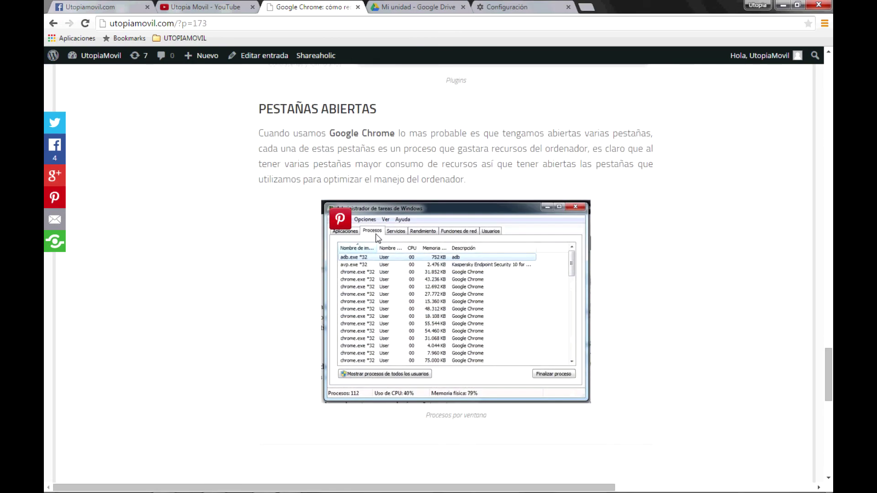
- Look through the open Facebook, YouTube, article, Google Drive and Configuración tabs
click(114, 11)
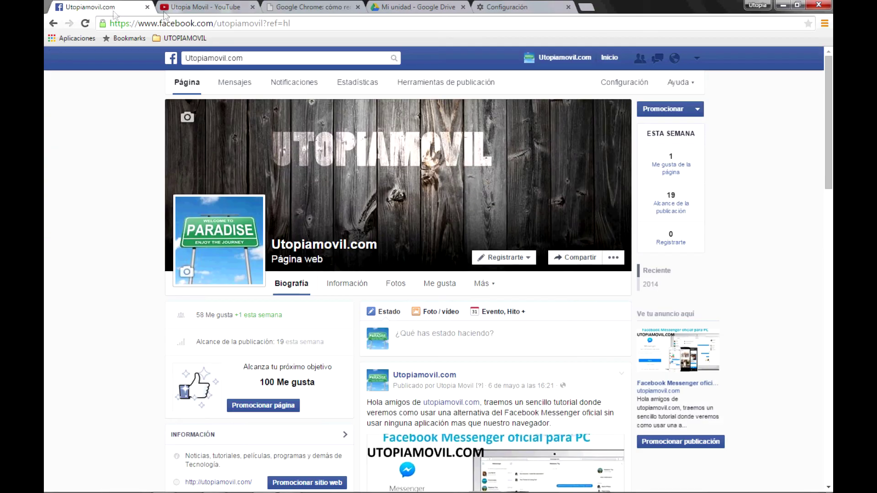
click(200, 11)
click(311, 7)
click(414, 7)
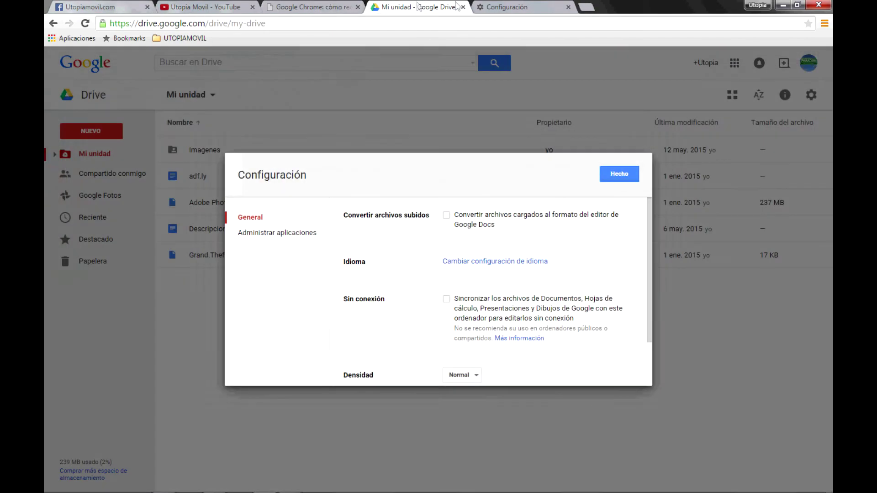
click(484, 5)
- Open the Windows Task Manager, examine the memory use of the chrome.exe processes and minimize its window
key(ctrl+shift+Escape)
drag(116, 21, 560, 150)
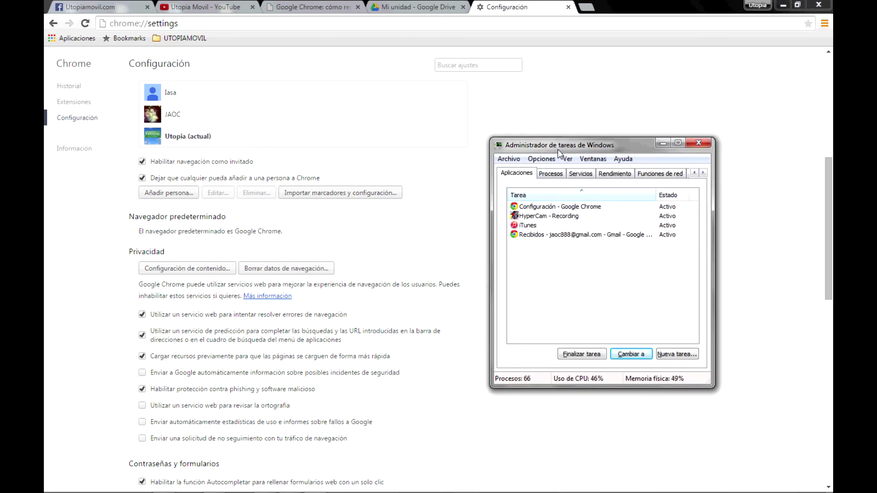
click(551, 174)
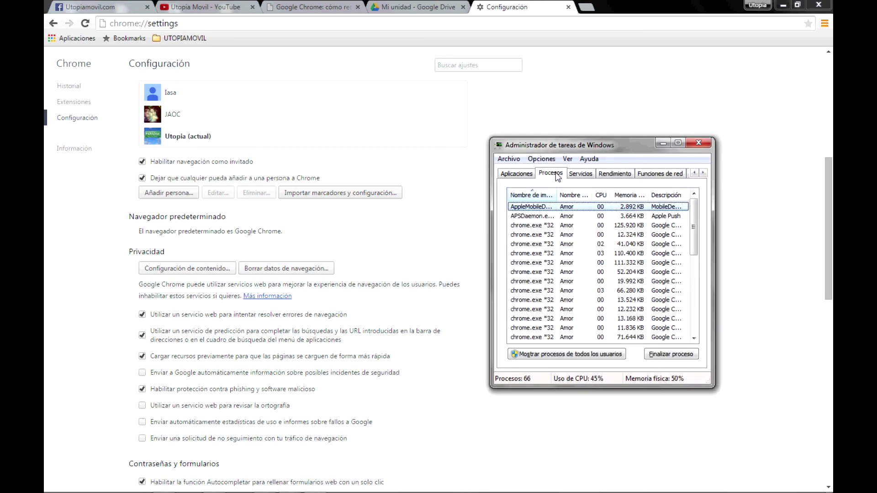
click(535, 227)
mouse_move(696, 227)
mouse_down()
mouse_move(696, 283)
mouse_move(695, 227)
mouse_up()
drag(532, 235, 534, 275)
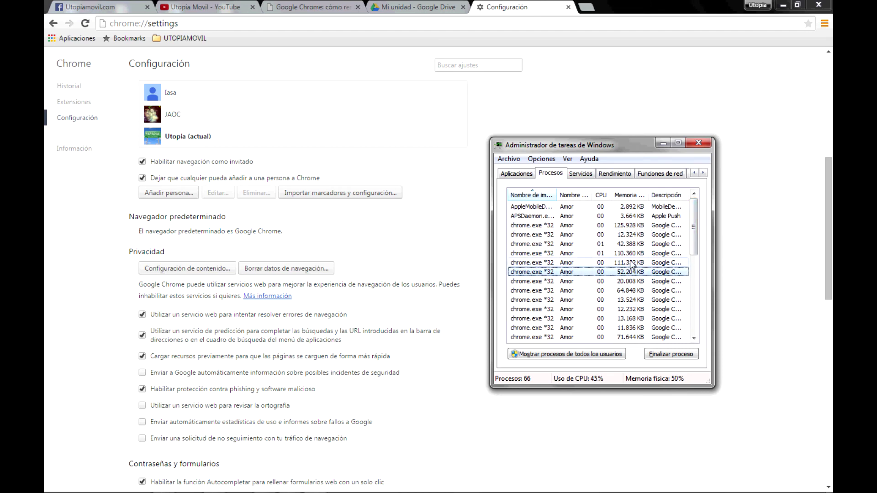
drag(695, 238, 696, 290)
click(161, 486)
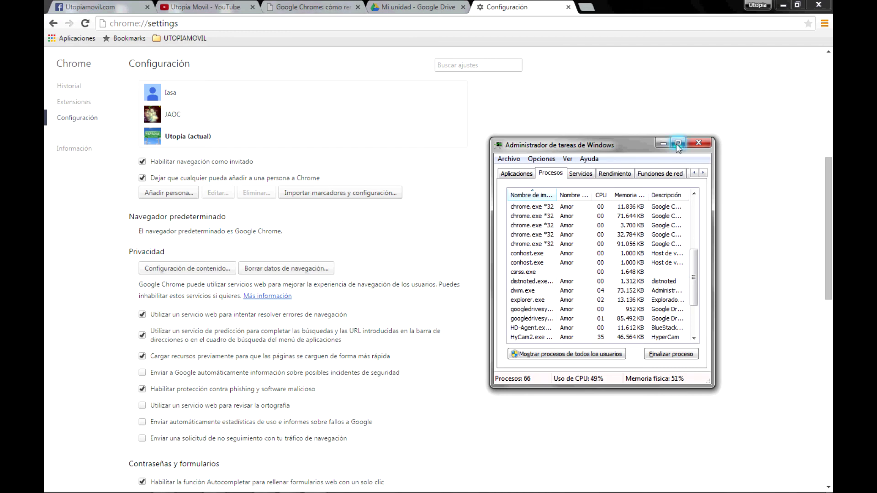
click(660, 144)
- Review the open Facebook and YouTube tabs again and return to the article's "Pestañas abiertas" section
key(ctrl+1)
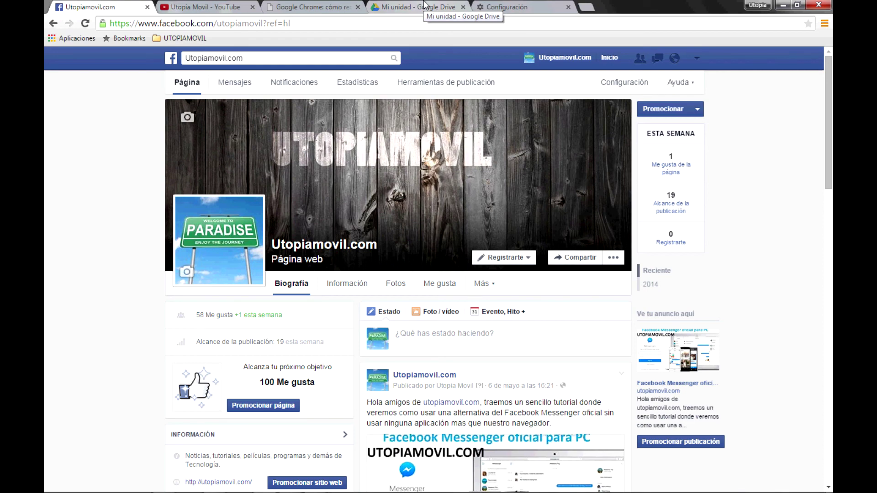
click(205, 6)
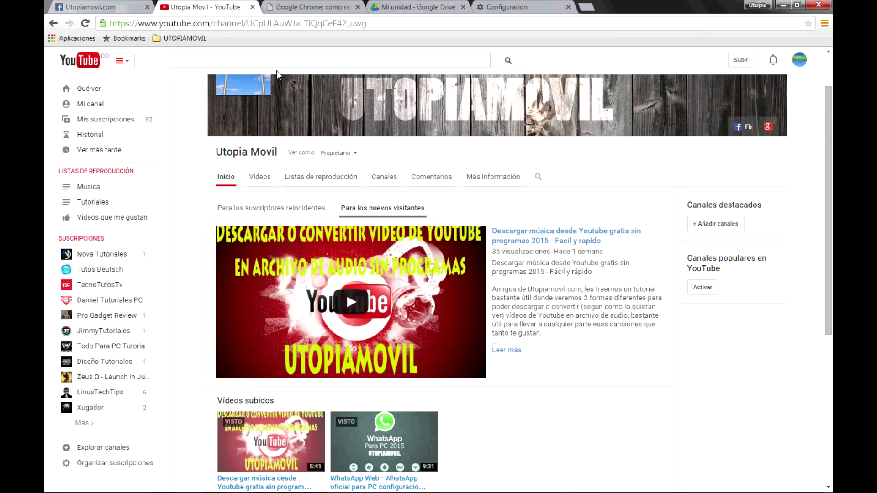
click(313, 7)
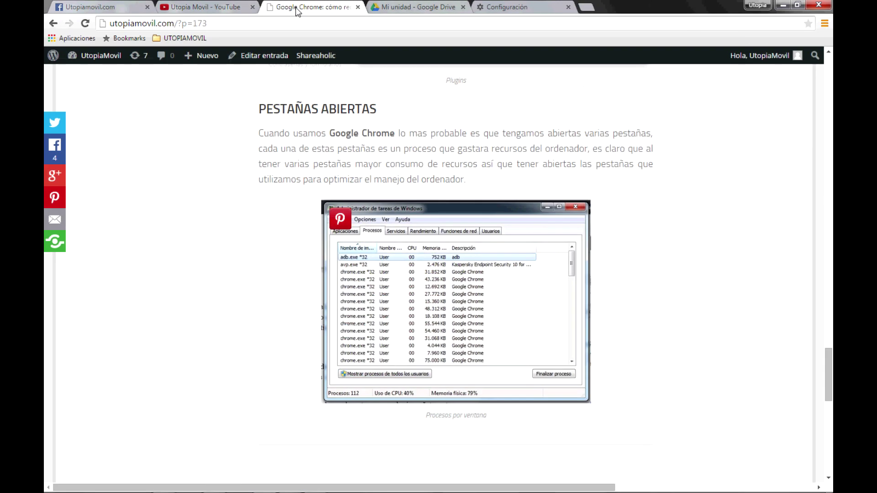
click(230, 5)
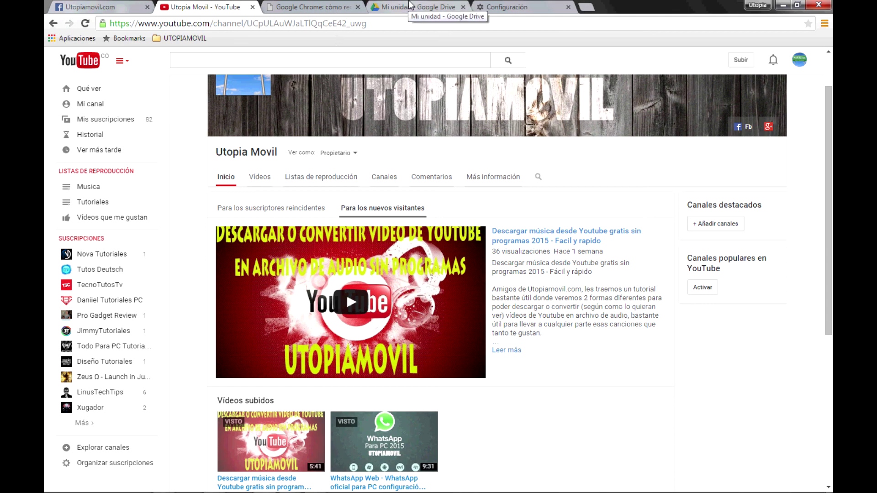
click(117, 6)
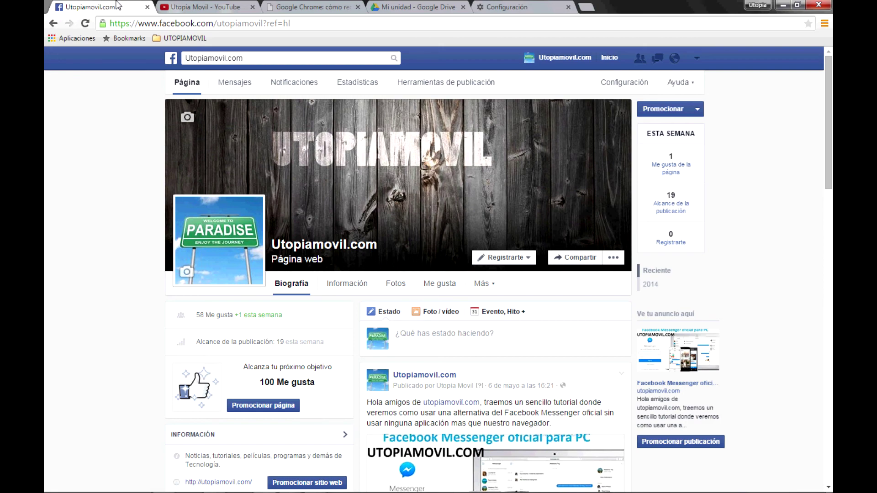
click(171, 5)
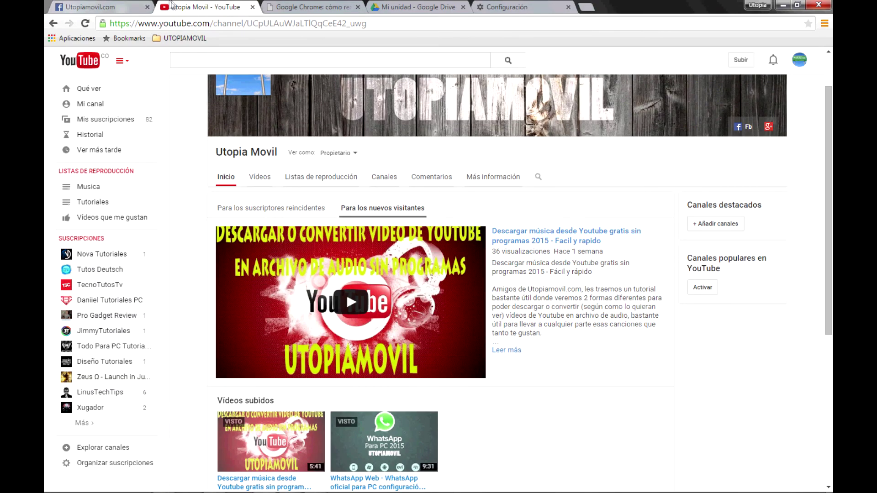
click(301, 5)
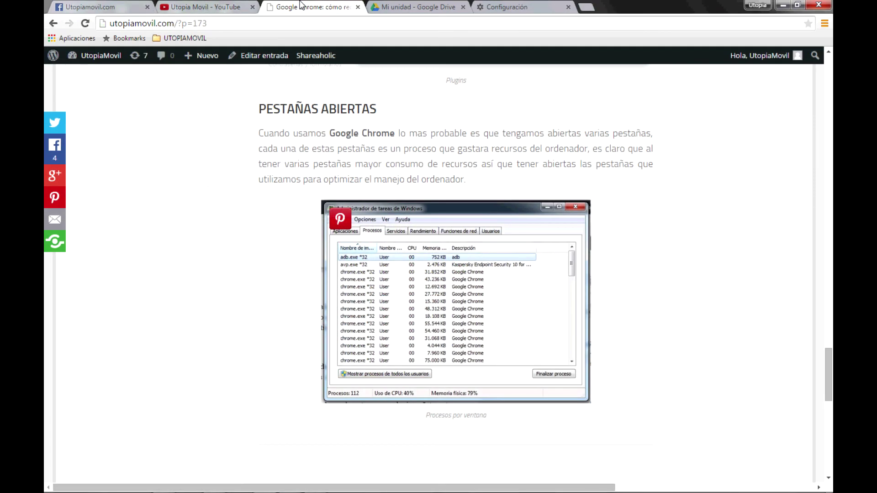